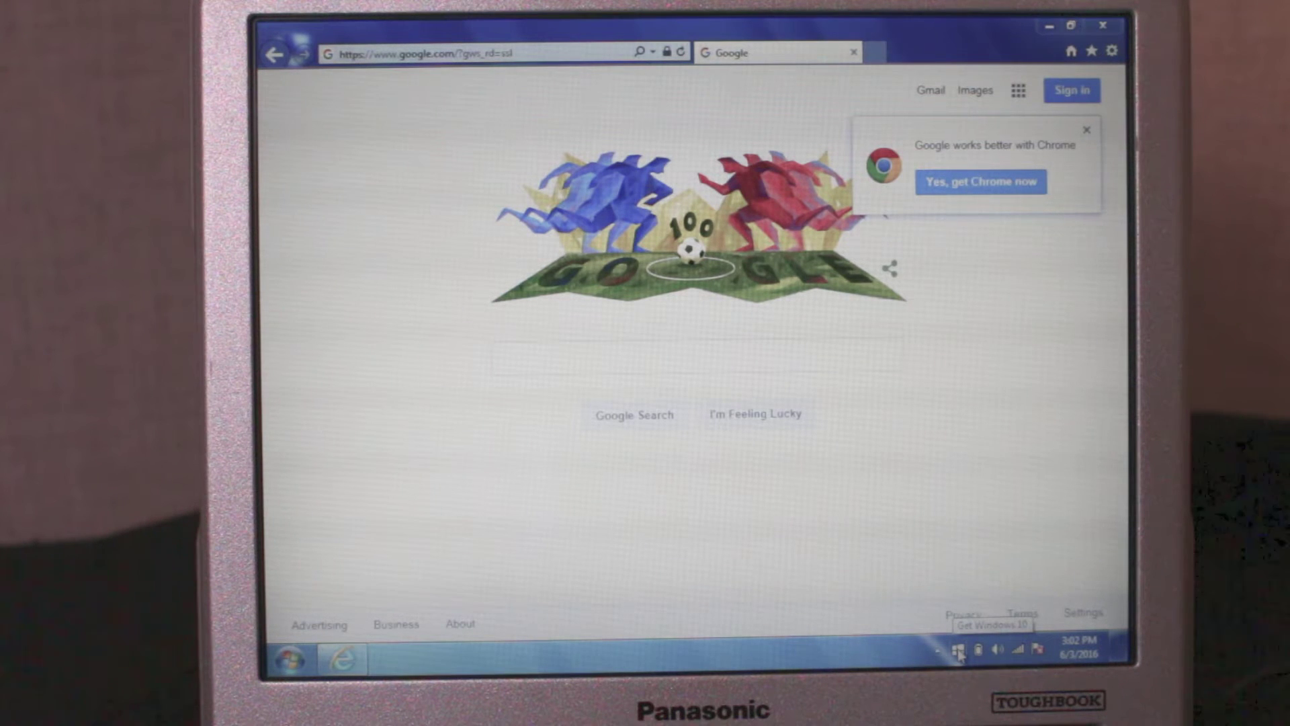
Open the Get Windows 10 upgrade prompt, then dismiss it.
{"action": "left_click", "coordinate": [961, 653]}
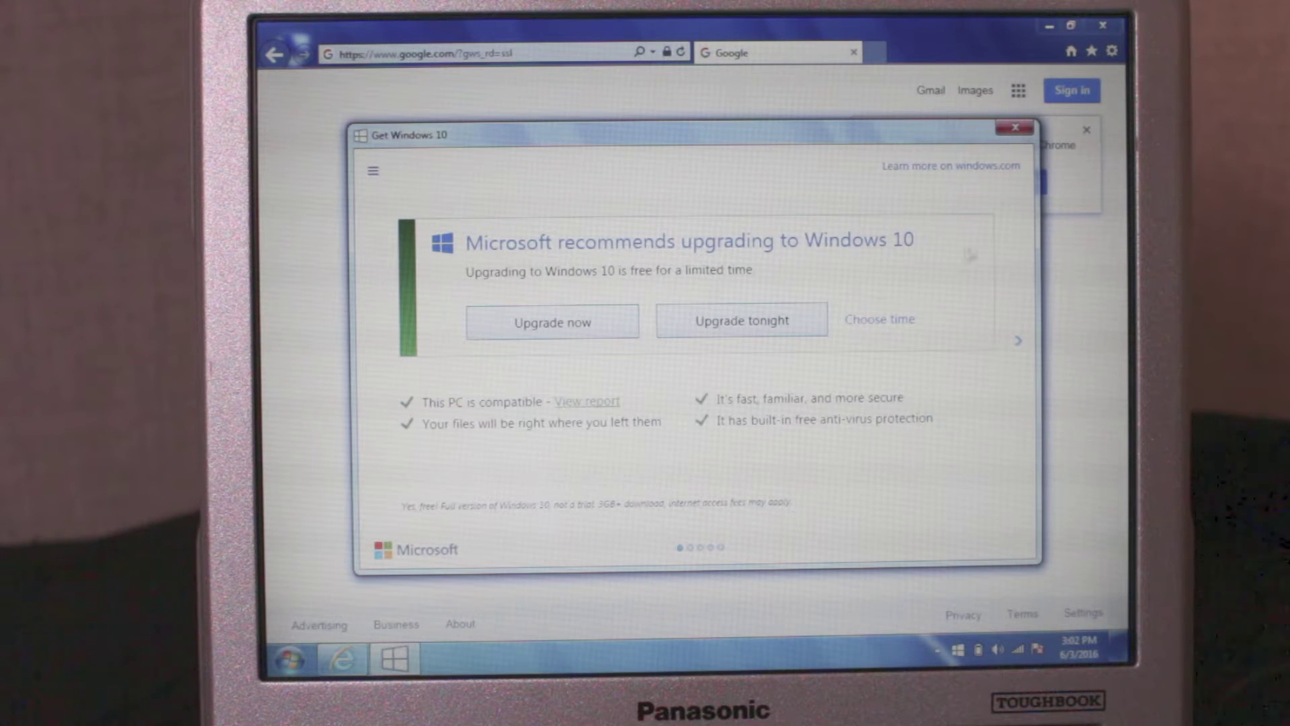
{"action": "left_click", "coordinate": [1015, 139]}
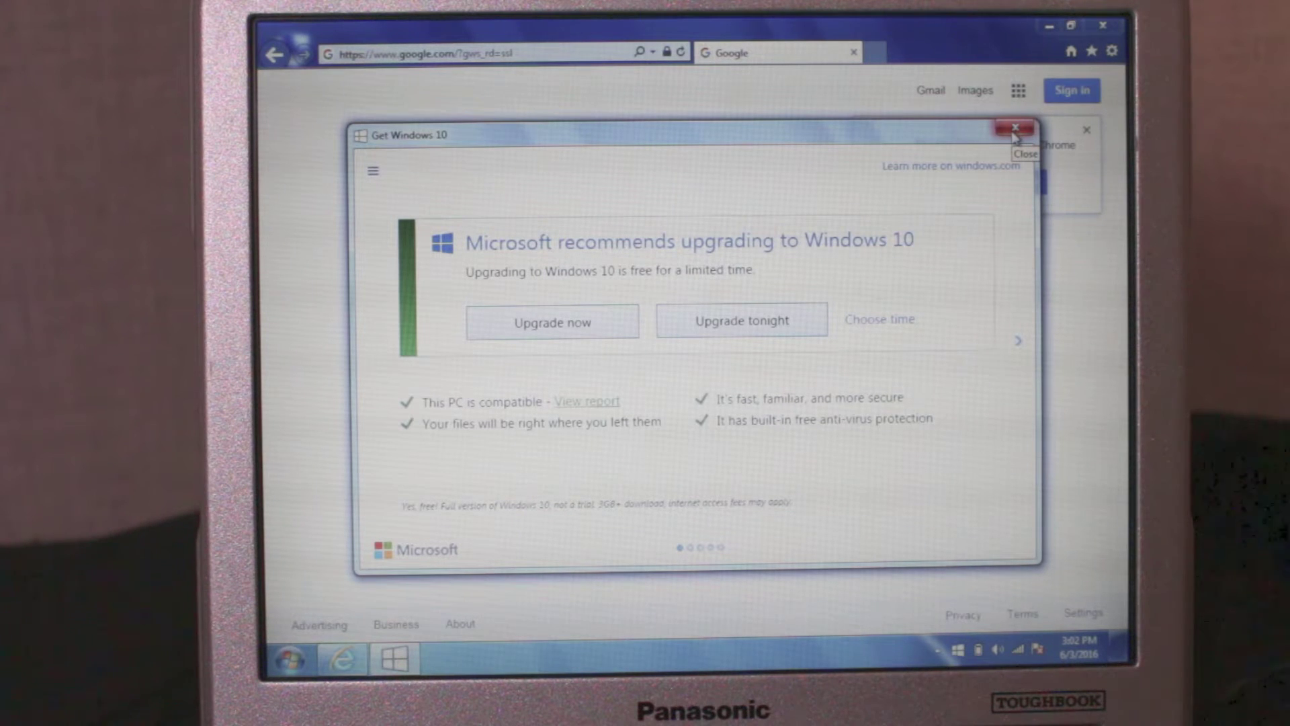
{"action": "left_click", "coordinate": [1014, 131]}
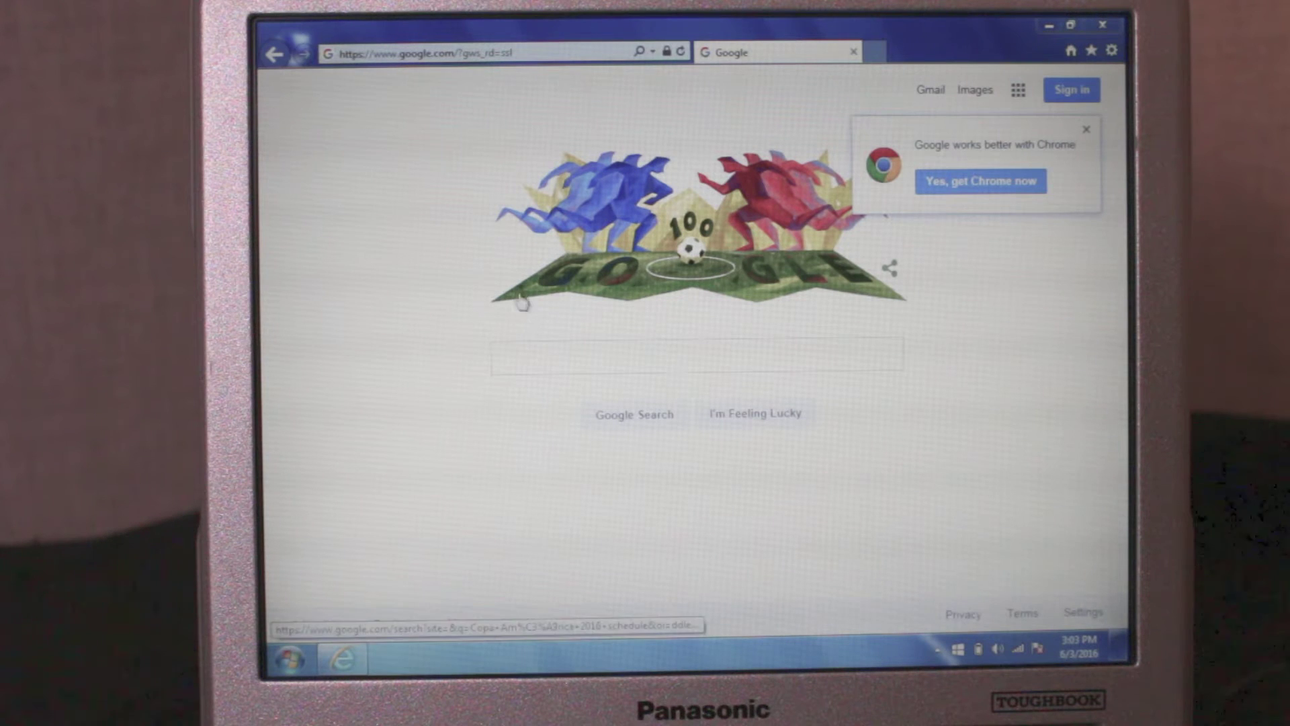
Search Google for 'gwx control panel', correcting a typo first.
{"action": "left_click", "coordinate": [521, 351]}
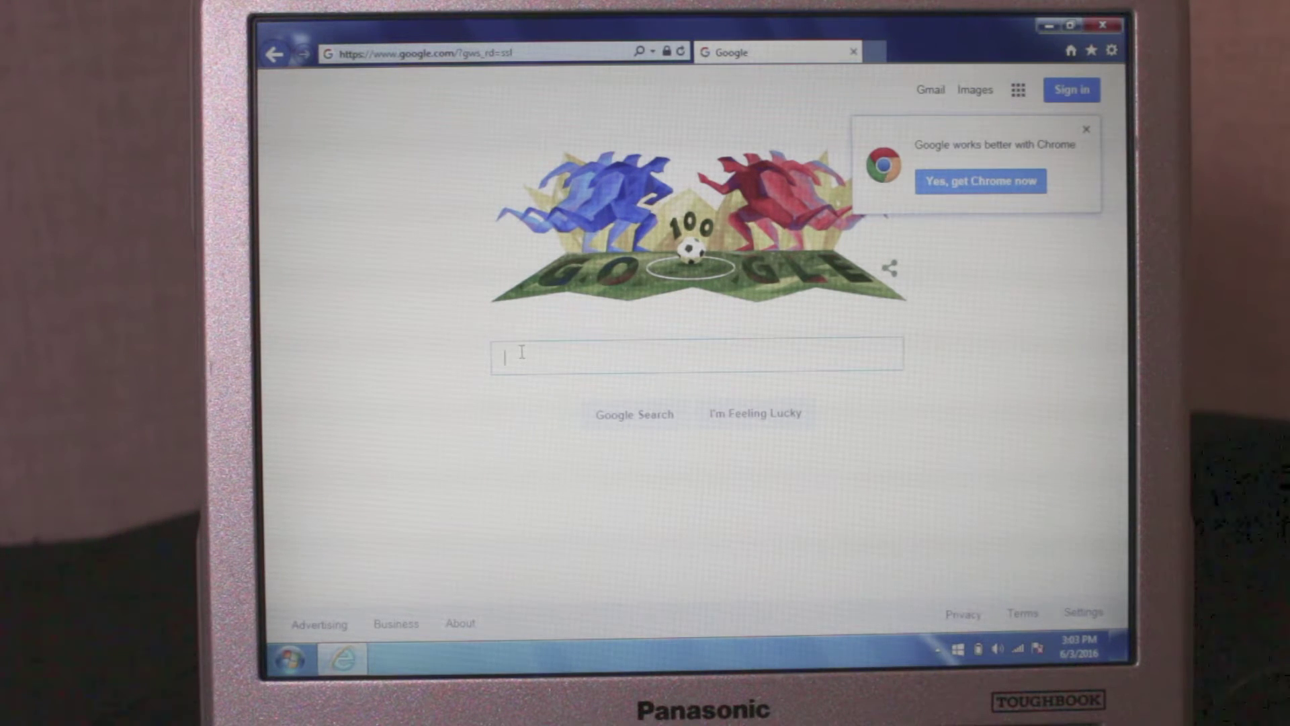
{"action": "type", "text": "ty"}
{"action": "key", "text": "BackSpace"}
{"action": "key", "text": "BackSpace"}
{"action": "type", "text": "gw"}
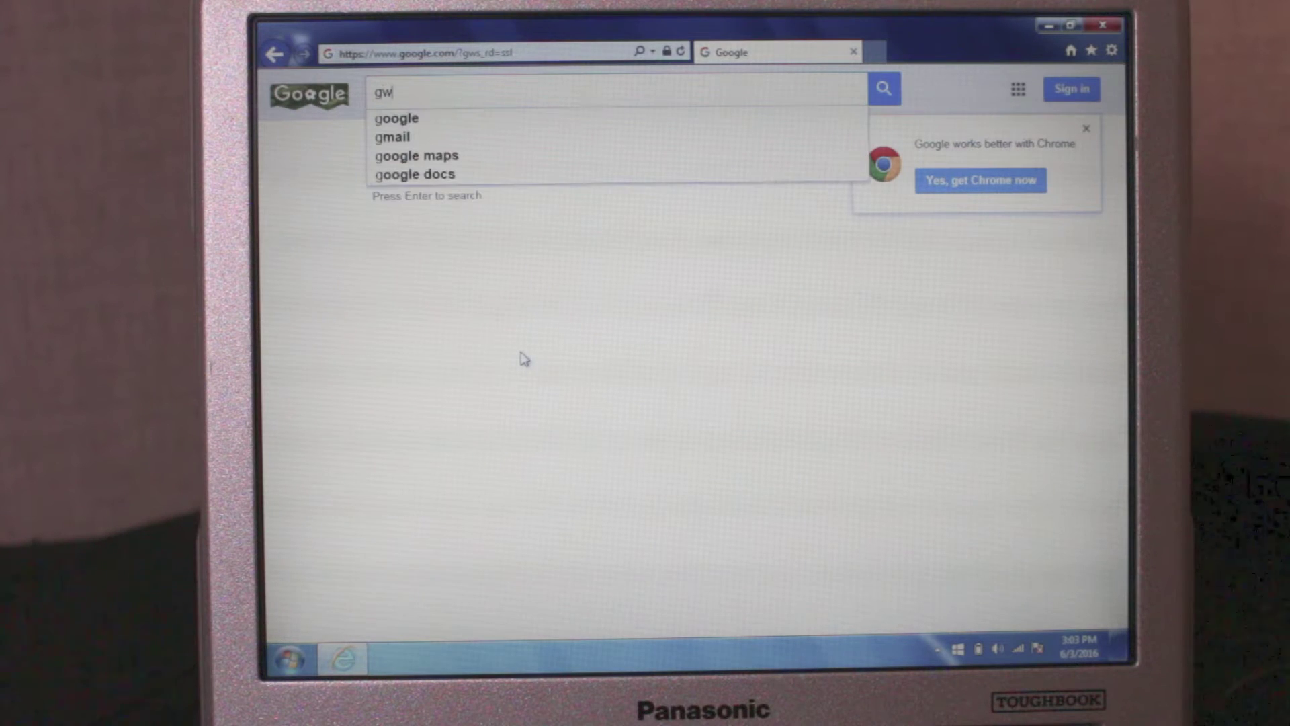
{"action": "type", "text": "x con"}
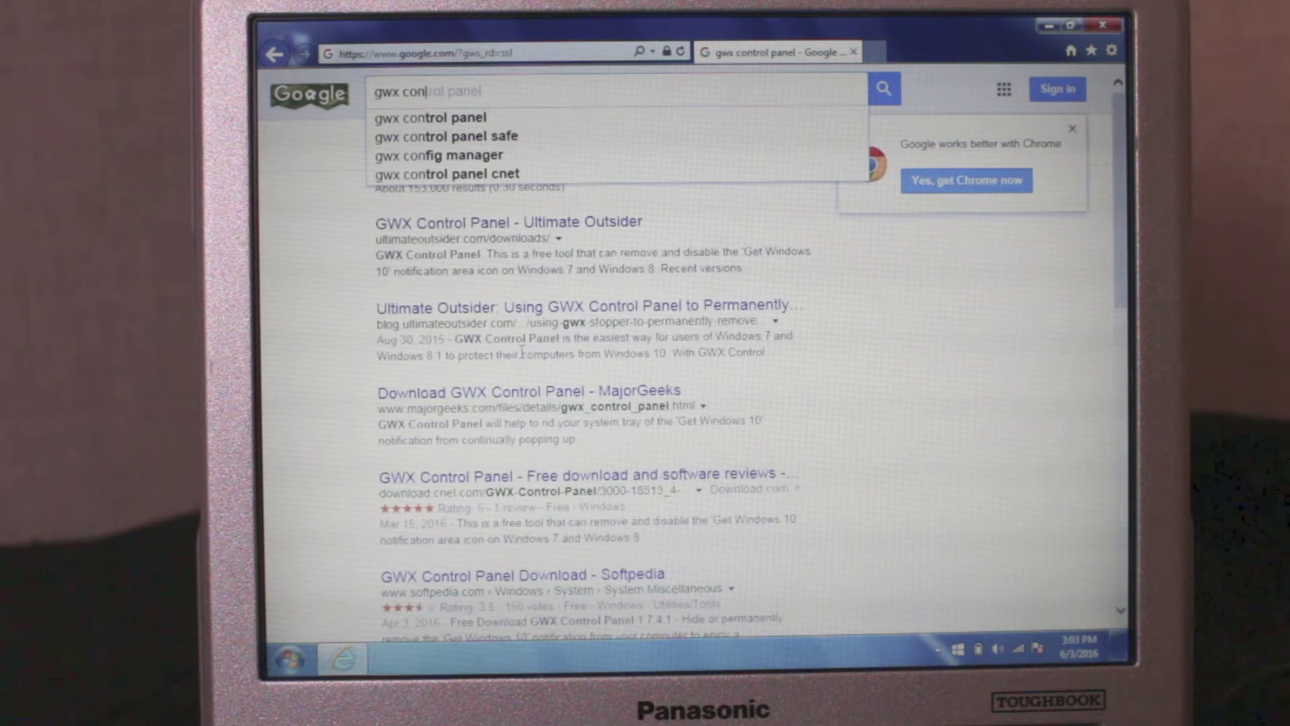
{"action": "type", "text": "trol pa"}
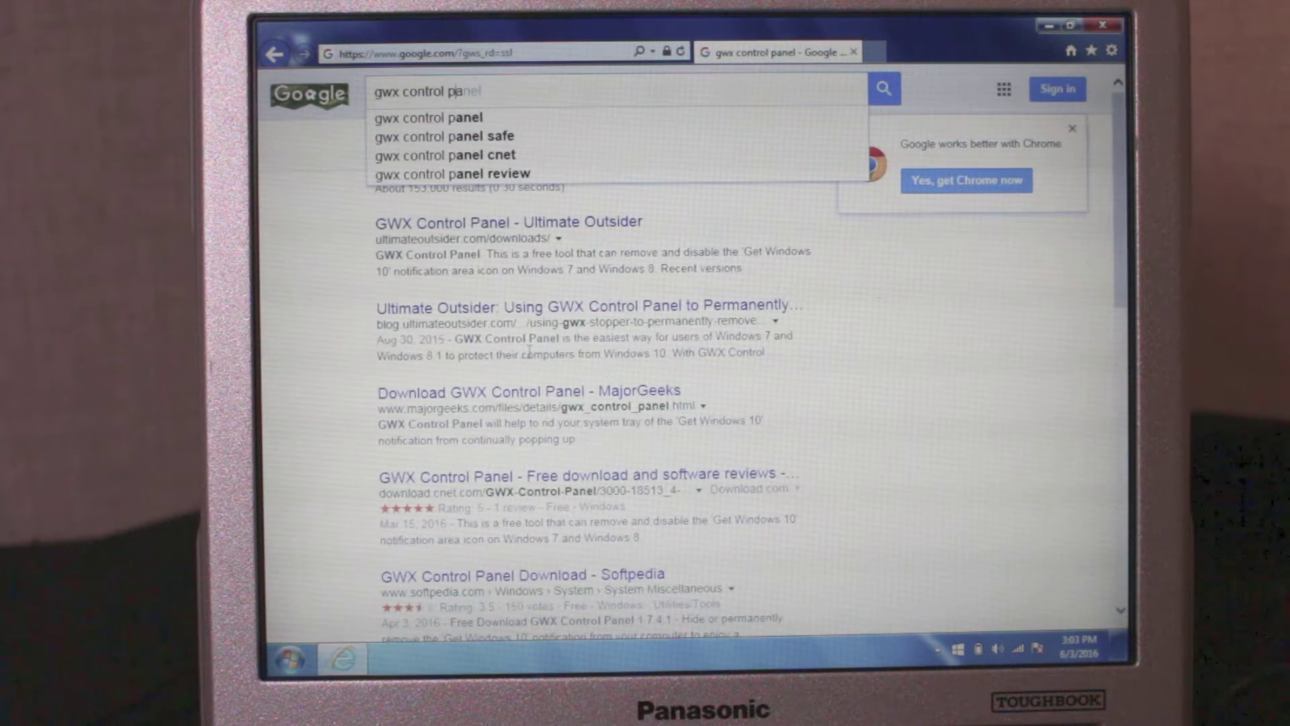
{"action": "type", "text": "nel"}
{"action": "key", "text": "Return"}
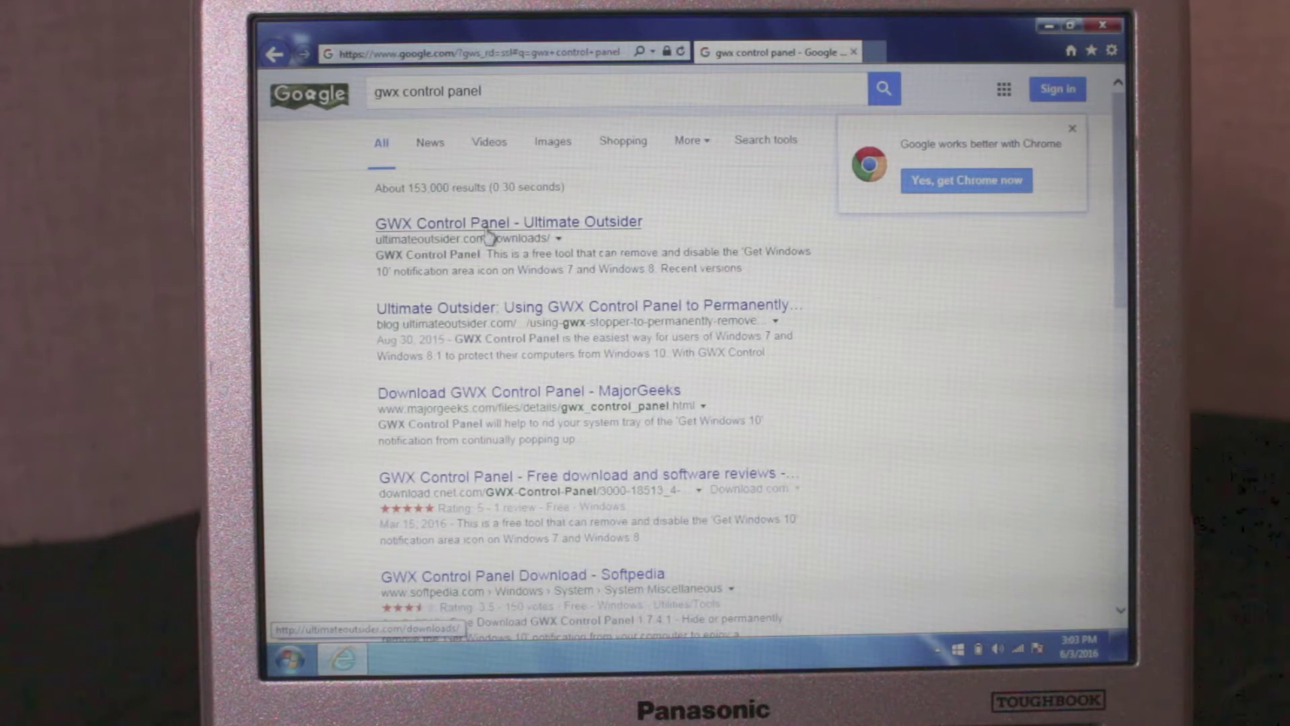
Download the GWX Control Panel installer from the Ultimate Outsider downloads page and run it.
{"action": "left_click", "coordinate": [452, 223]}
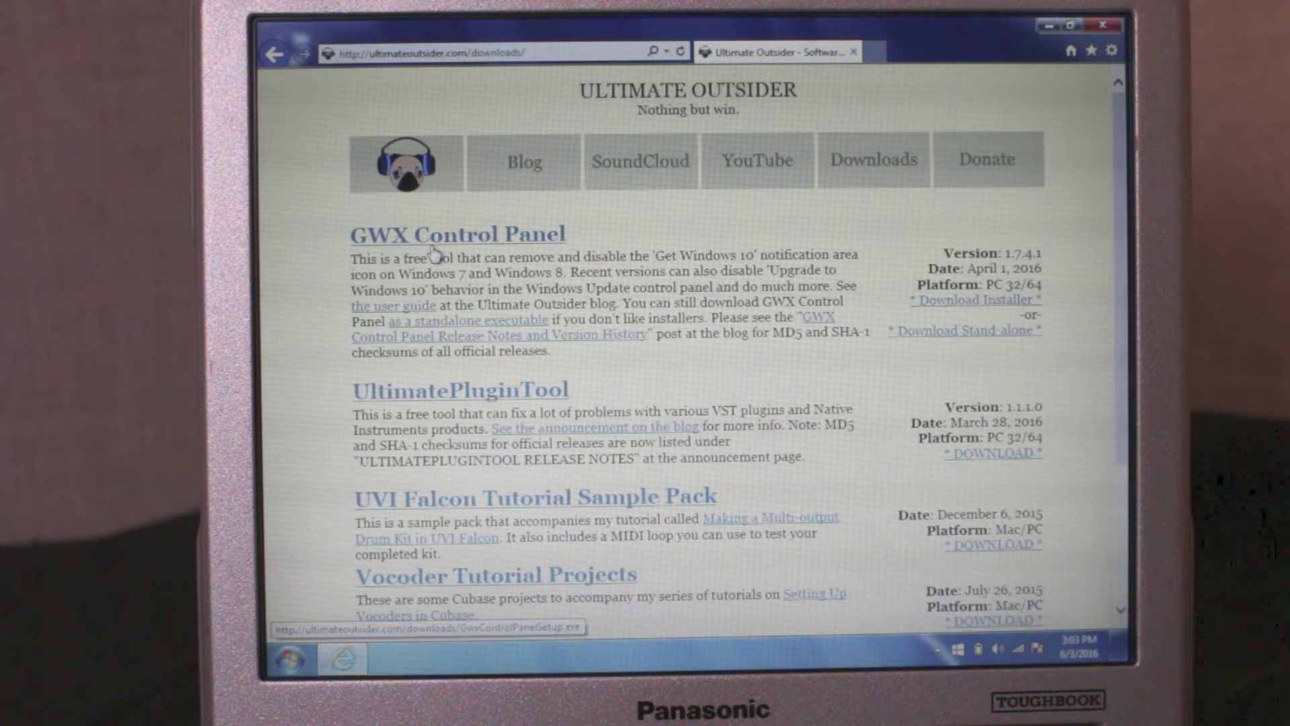
{"action": "left_click", "coordinate": [396, 236]}
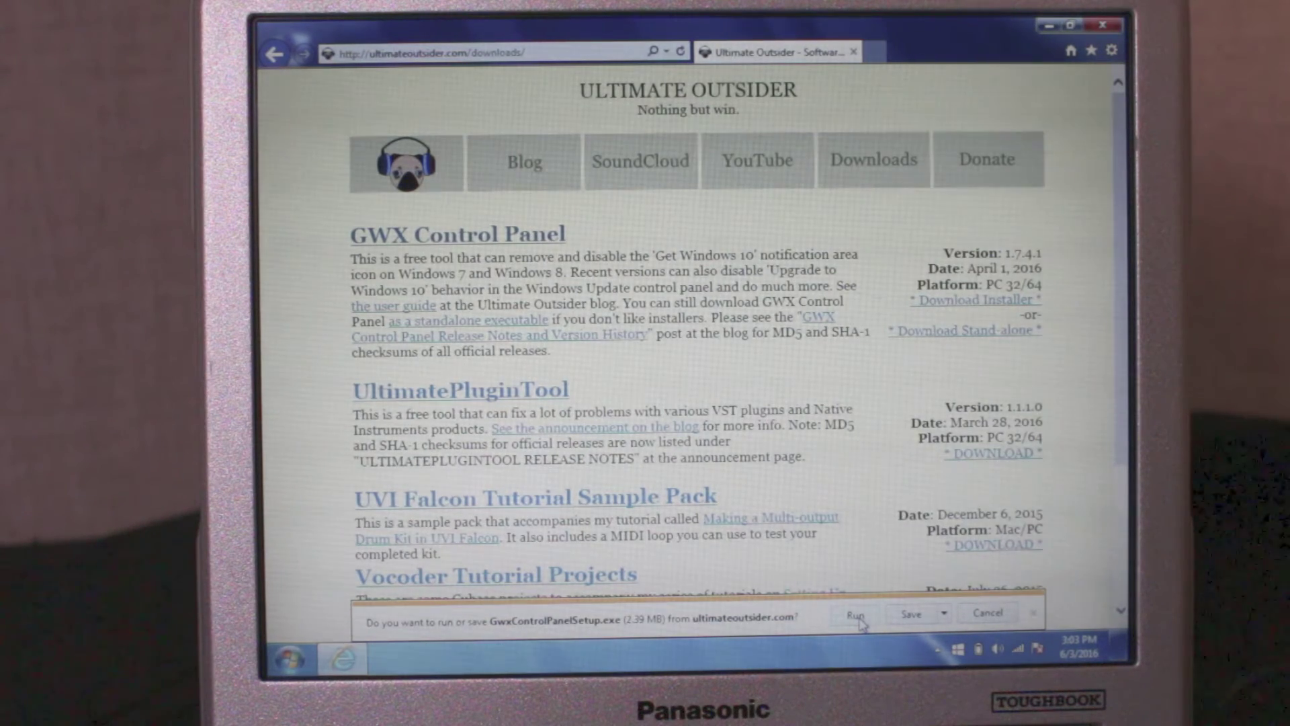
{"action": "left_click", "coordinate": [861, 622]}
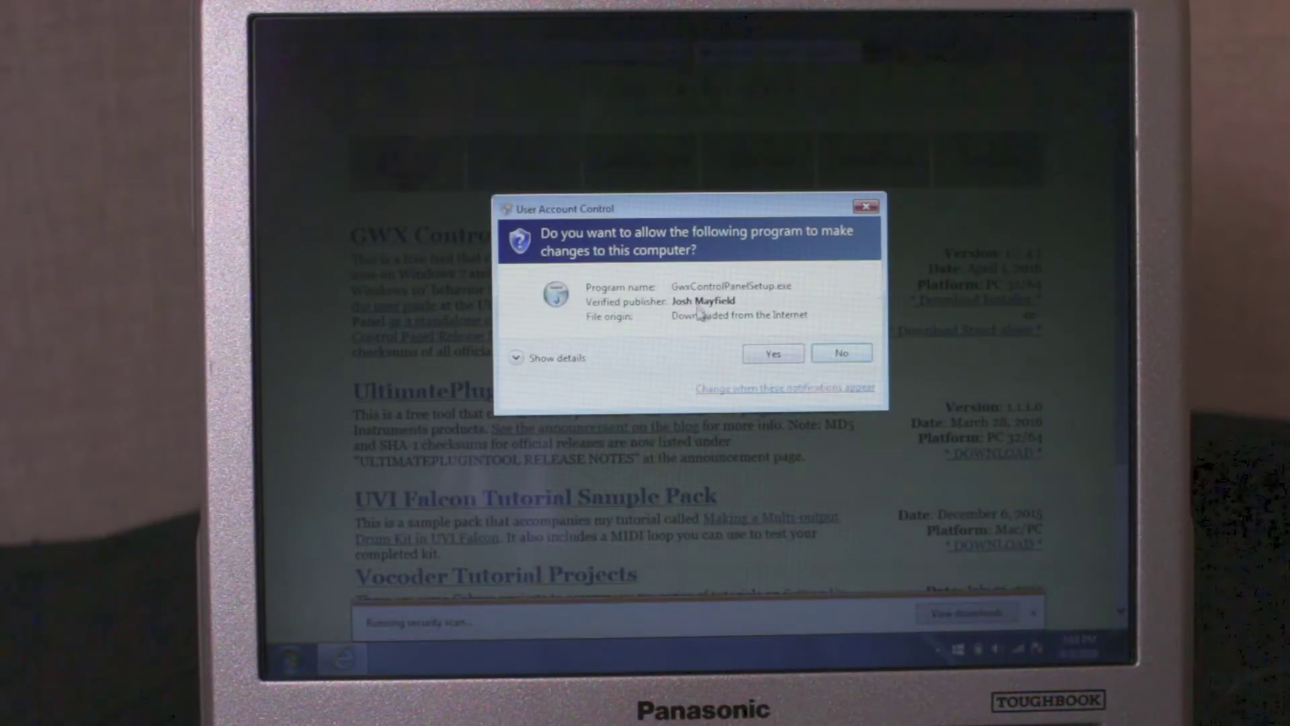
Approve the UAC prompt, install GWX Control Panel to the default location, and launch it.
{"action": "left_click", "coordinate": [769, 354]}
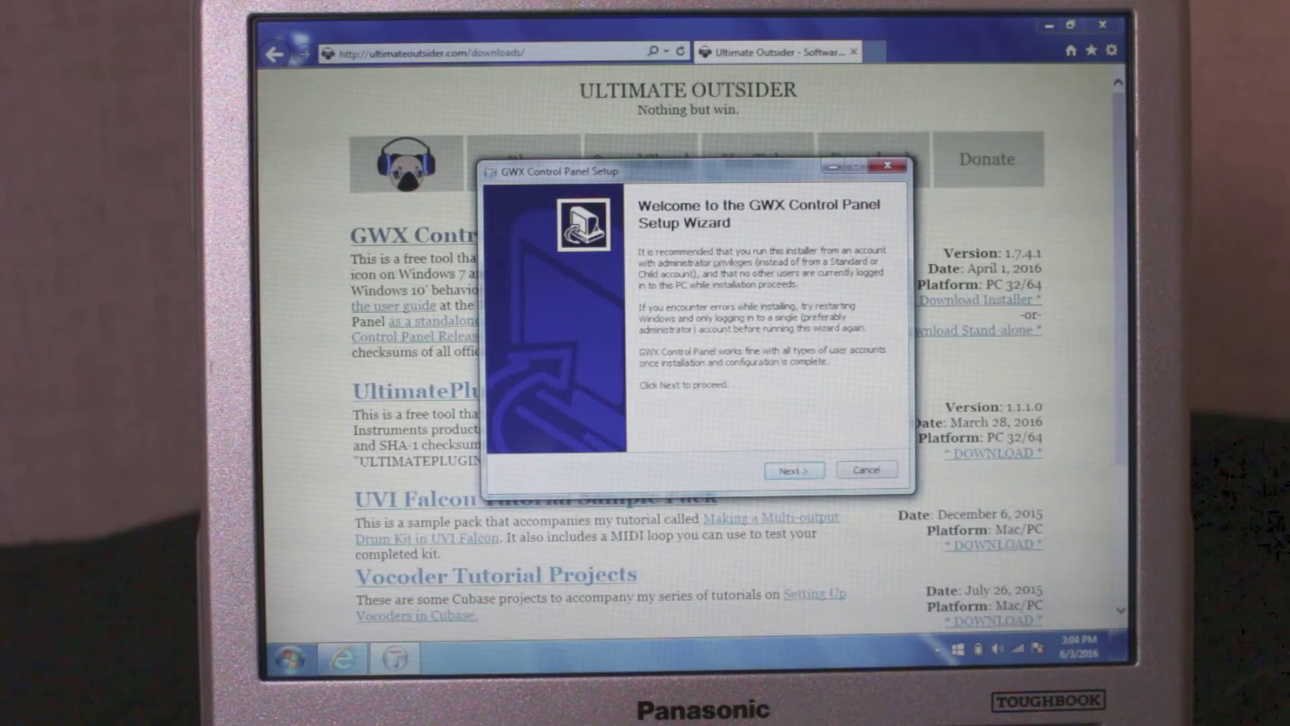
{"action": "left_click", "coordinate": [796, 471]}
{"action": "left_click", "coordinate": [802, 475]}
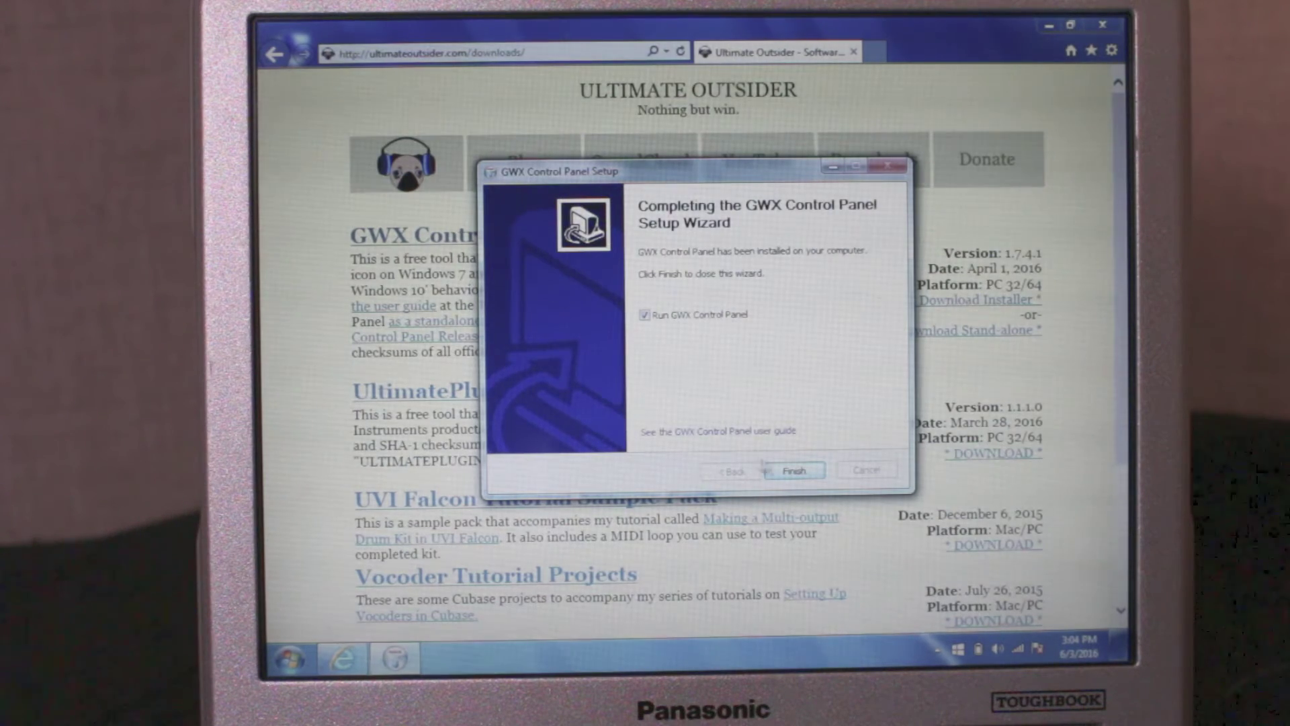
{"action": "left_click", "coordinate": [793, 472]}
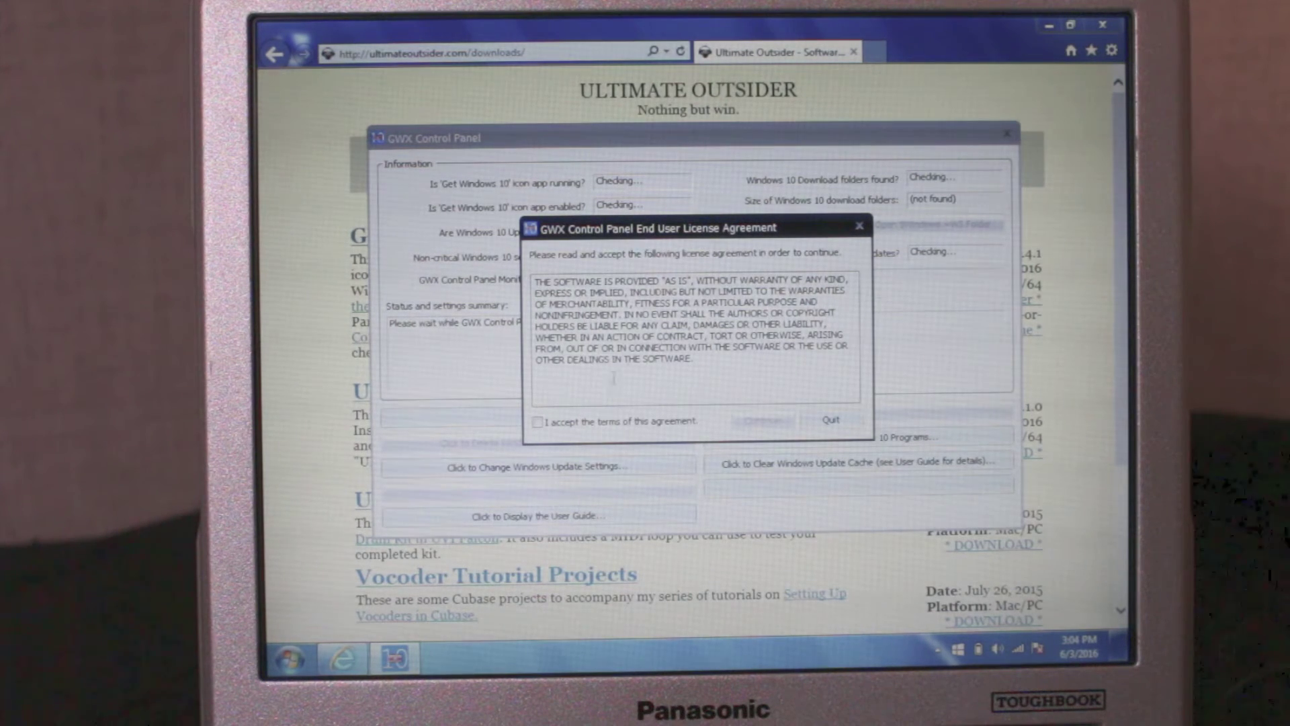
Accept the GWX Control Panel license terms and continue.
{"action": "left_click", "coordinate": [544, 424]}
{"action": "left_click", "coordinate": [762, 421]}
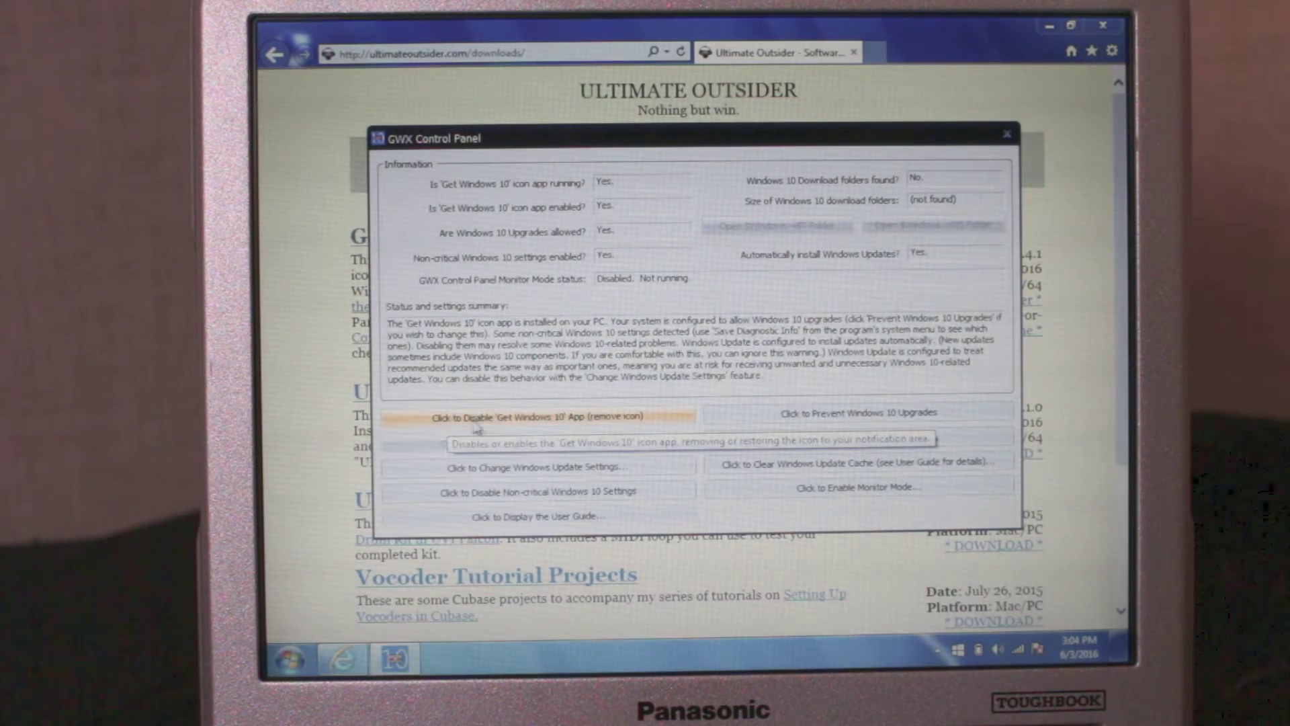
Disable the 'Get Windows 10' app icon and turn on 'Prevent Windows 10 Upgrades'.
{"action": "left_click", "coordinate": [552, 422]}
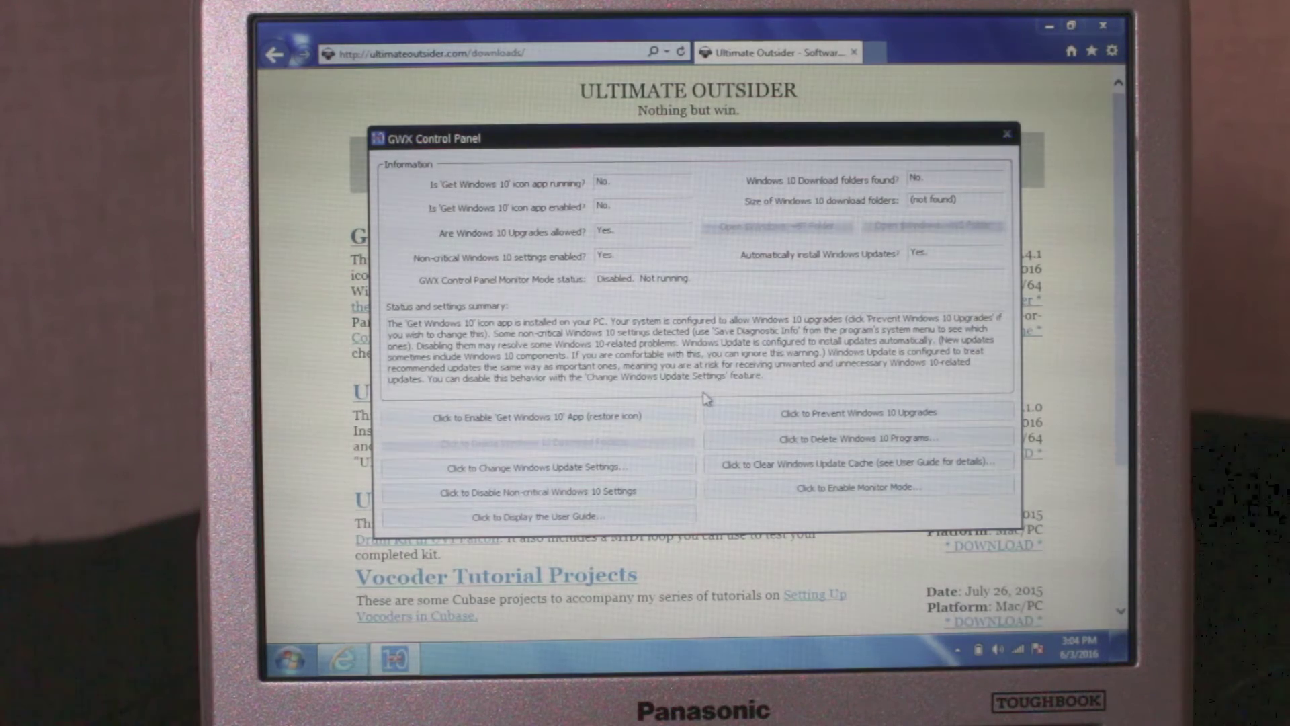
{"action": "left_click", "coordinate": [759, 421]}
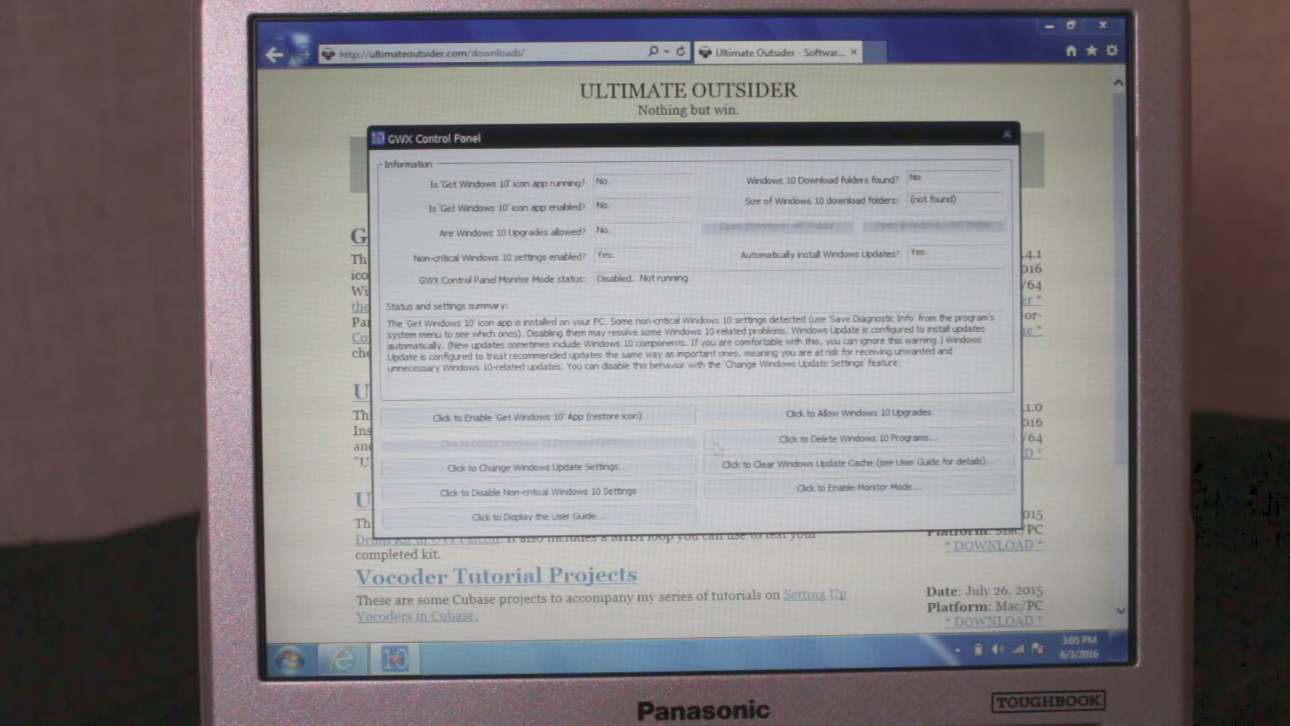
Delete the Windows 10 program files with confirmation, then open Windows Update settings.
{"action": "left_click", "coordinate": [786, 444]}
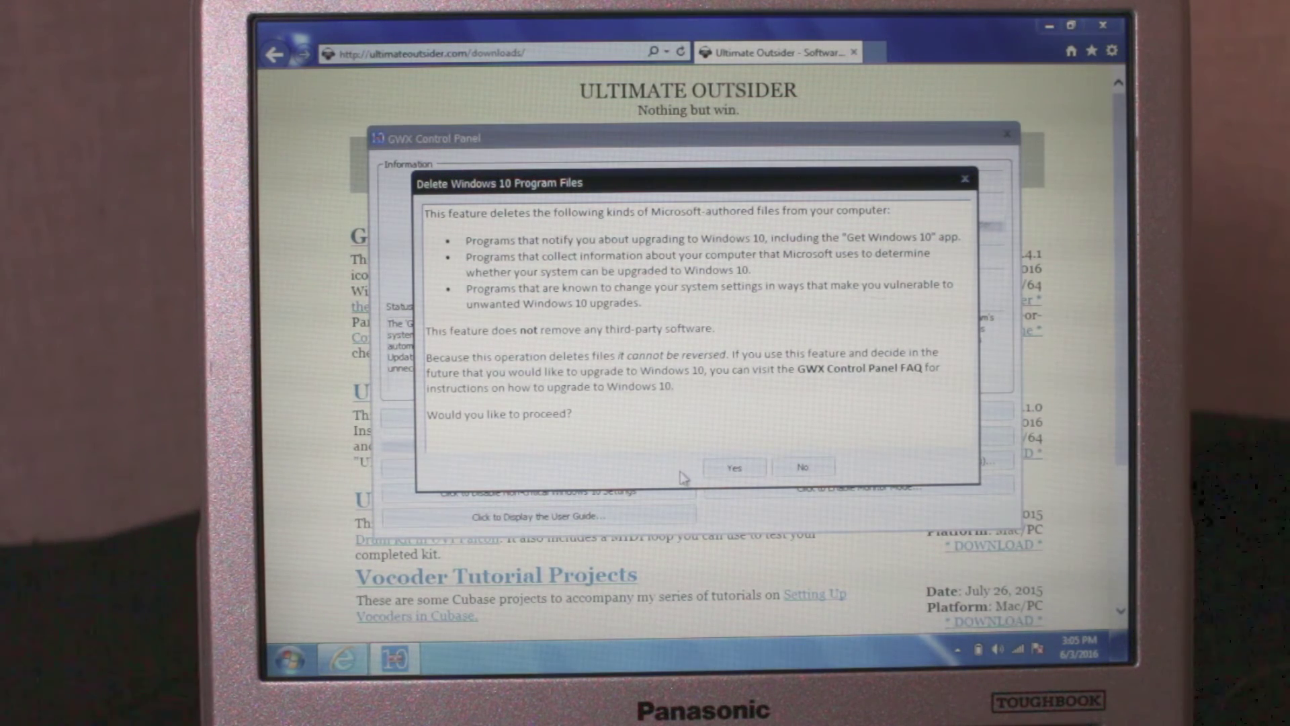
{"action": "left_click", "coordinate": [733, 468]}
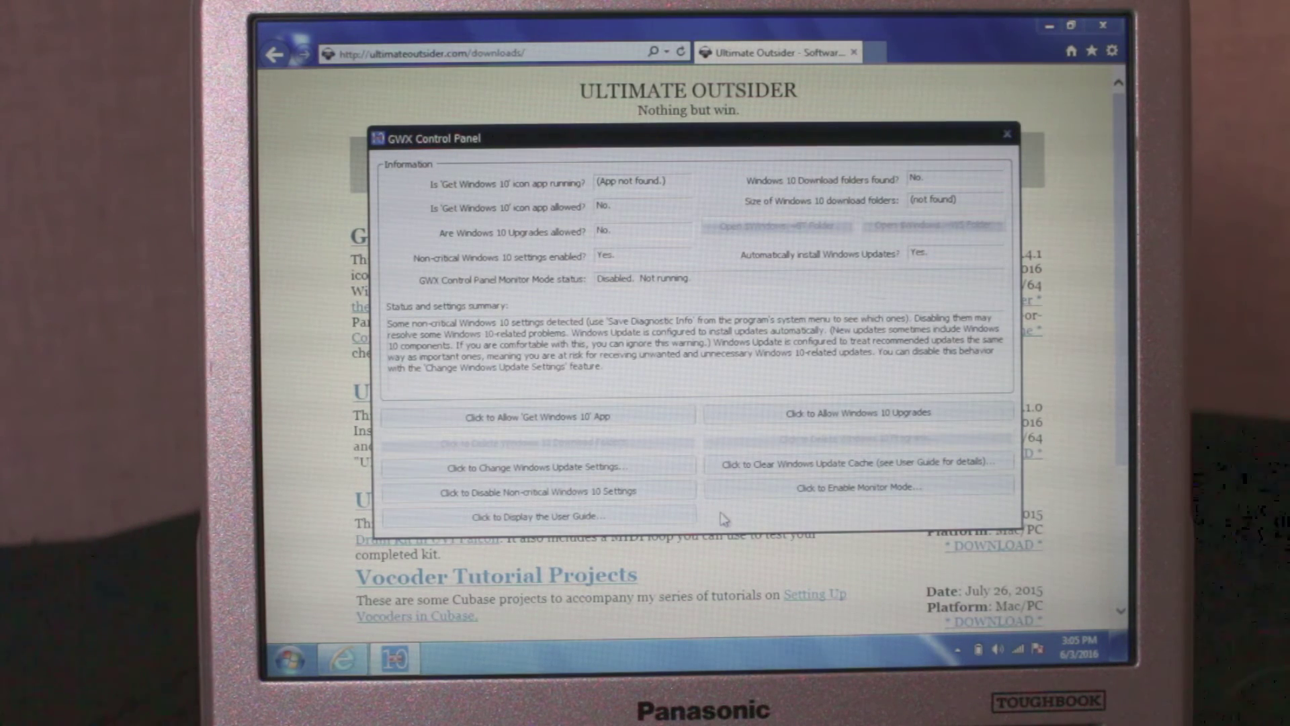
{"action": "left_click", "coordinate": [478, 474]}
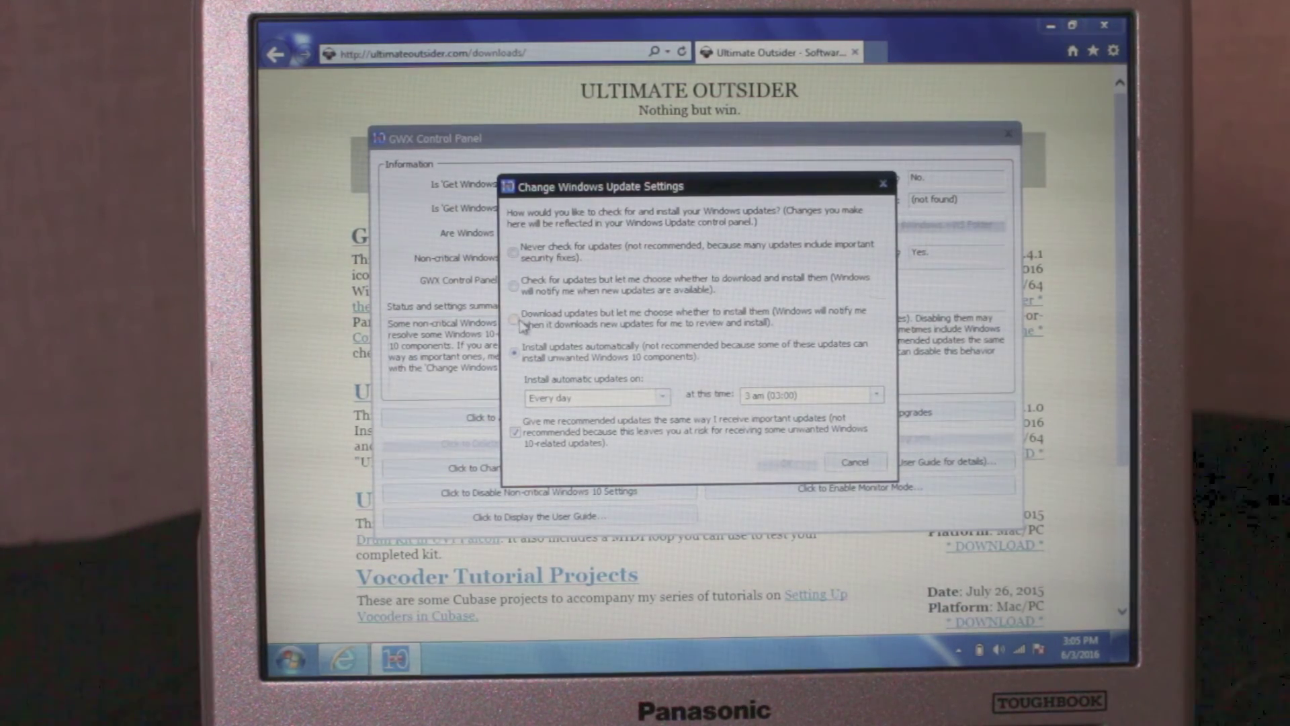
Set Windows Update to 'Download updates but let me choose whether to install them'.
{"action": "left_click", "coordinate": [514, 320]}
{"action": "left_click", "coordinate": [789, 467]}
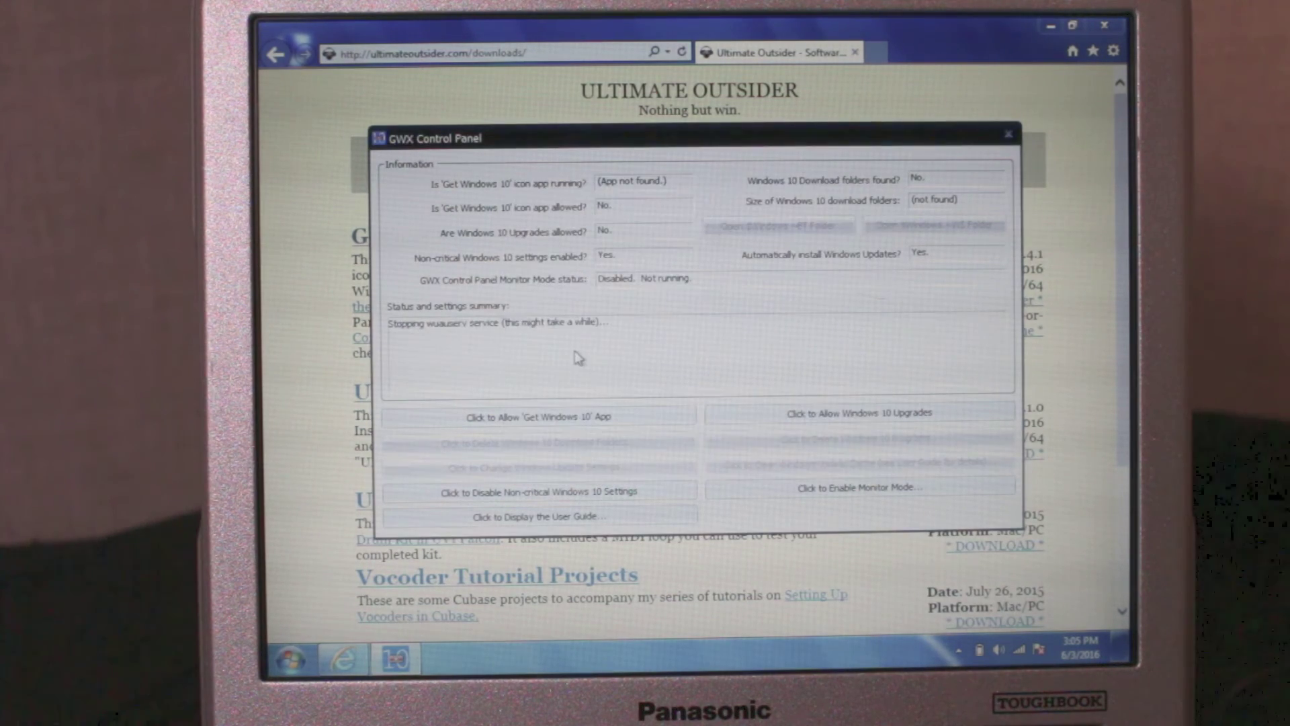